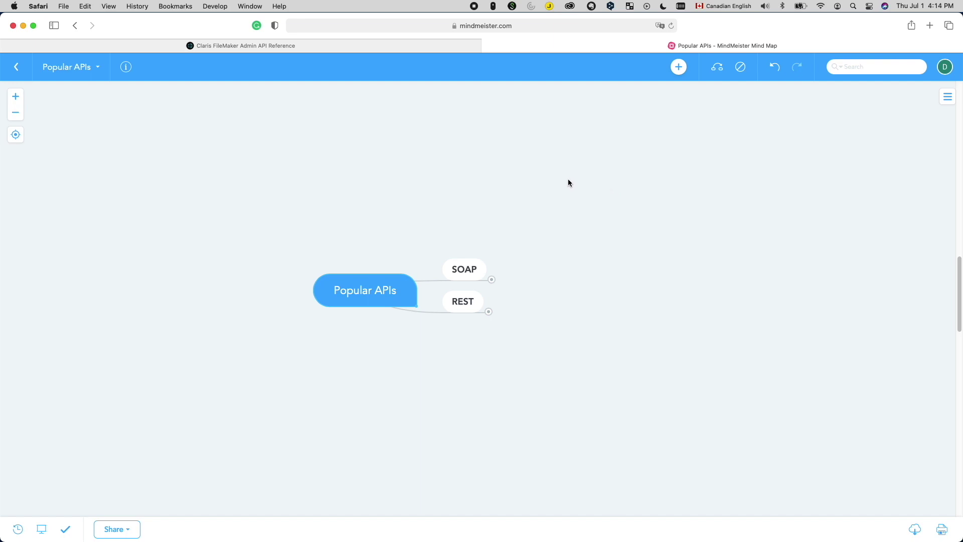
Step: Switch to FileMaker's Script Workspace showing the 'POST - Authenticate' script
key("ctrl+Up")
left_click(496, 182)
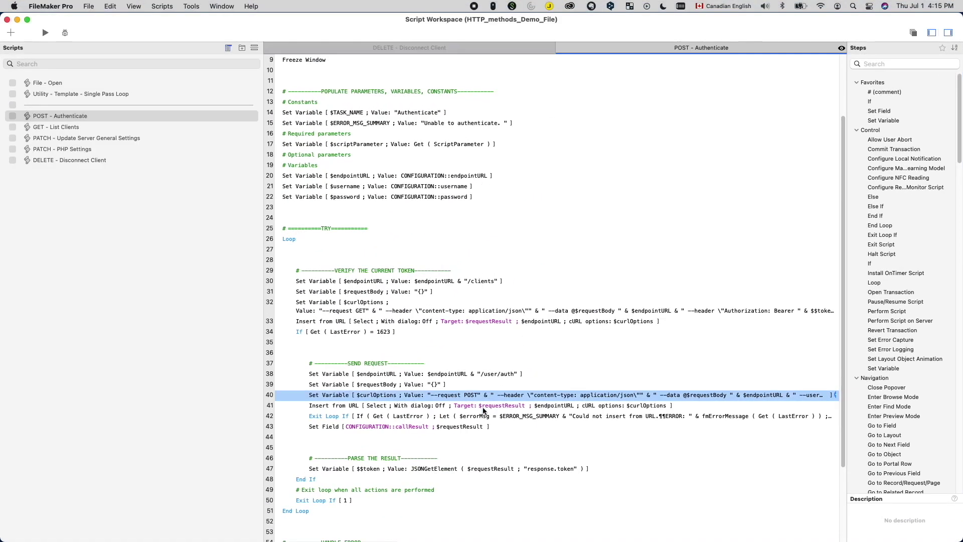
Step: Inspect the 'request' and 'POST' values of the line 40 $curlOptions step, cancel unchanged, and show all windows
double_click(492, 153)
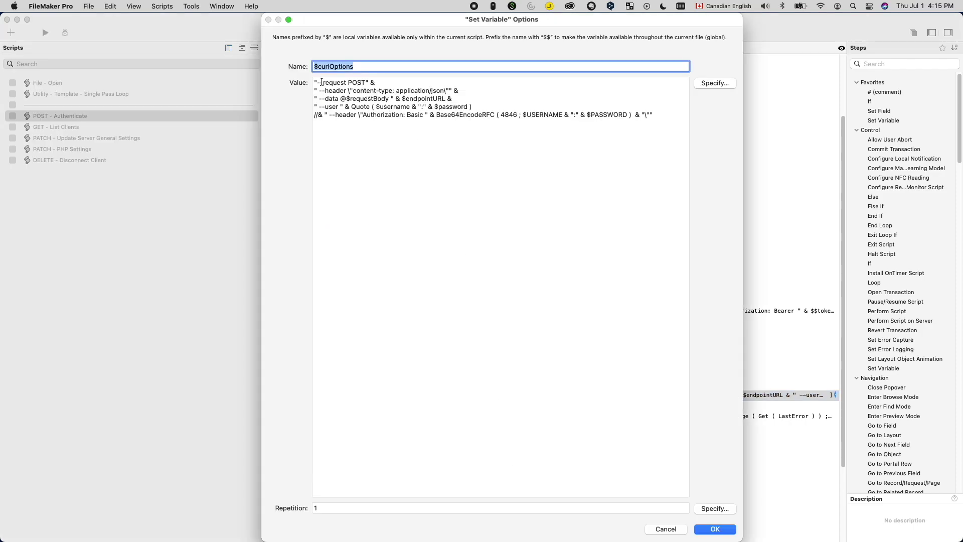
double_click(330, 83)
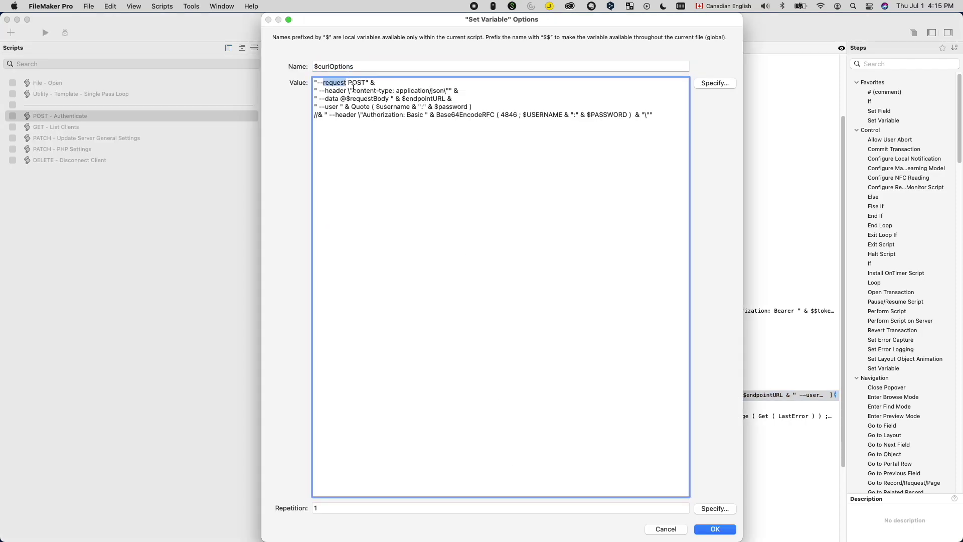
double_click(356, 83)
left_click(675, 530)
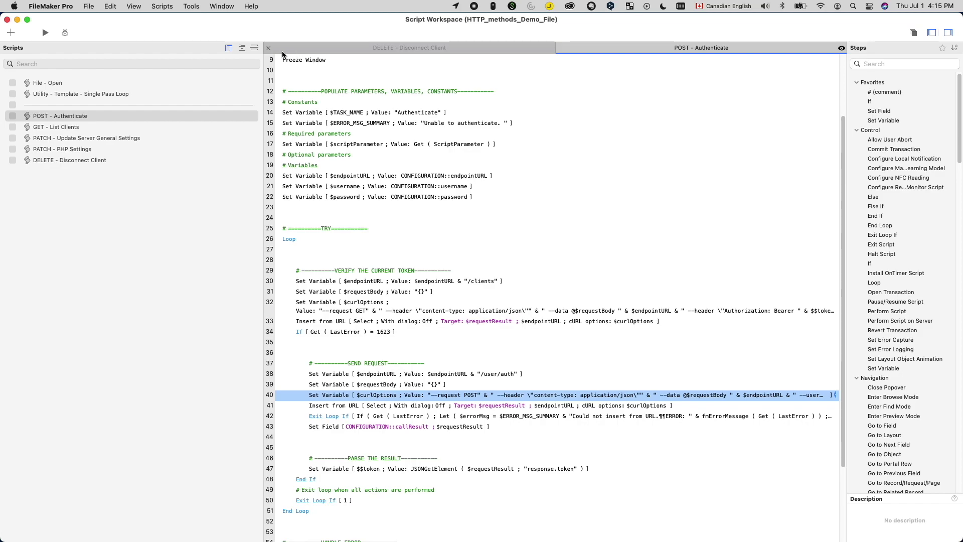
key("ctrl+Up")
Step: Switch to the Safari MindMeister 'Popular APIs' map with its SOAP and REST branches
left_click(487, 176)
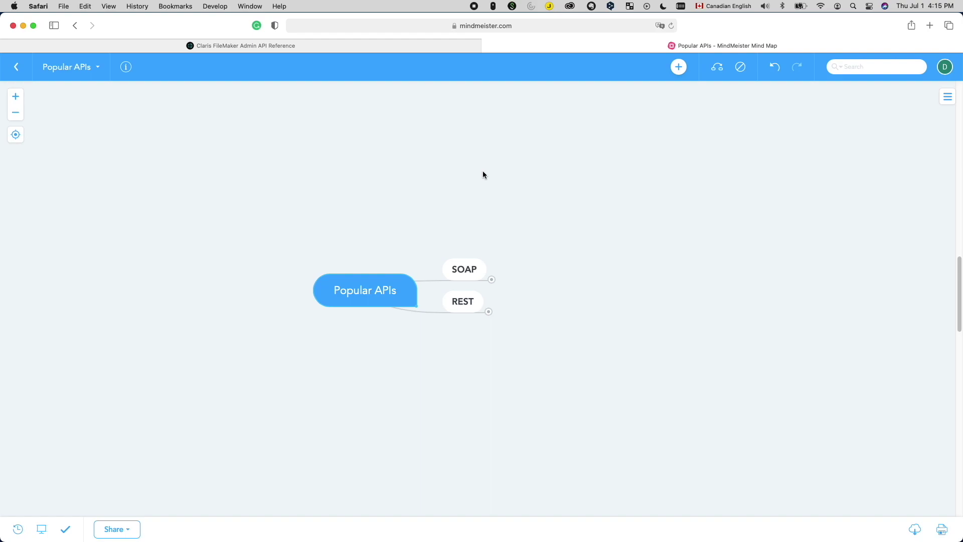
mouse_move(303, 47)
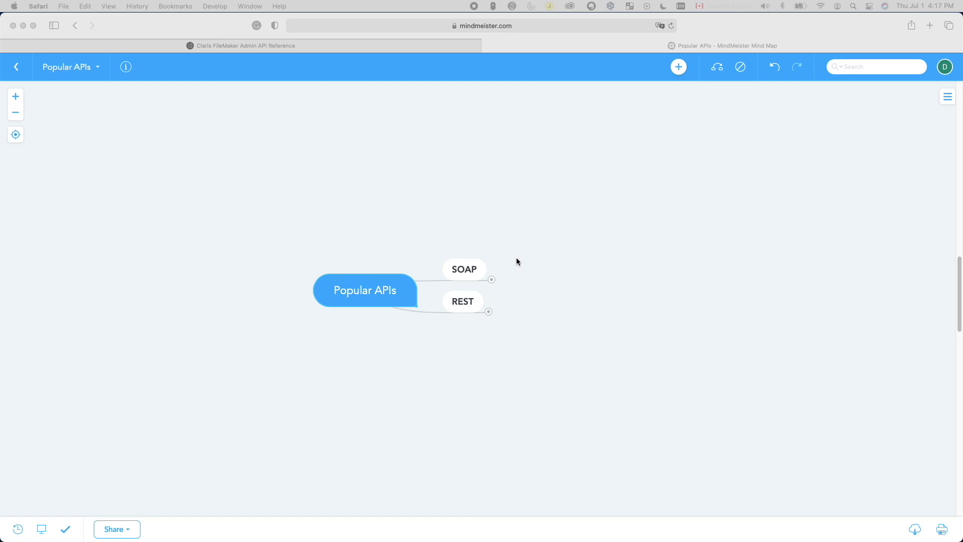
Step: Expand SOAP and its POST node to show Create, Read, Update and Delete with Methods 1–8
left_click(492, 279)
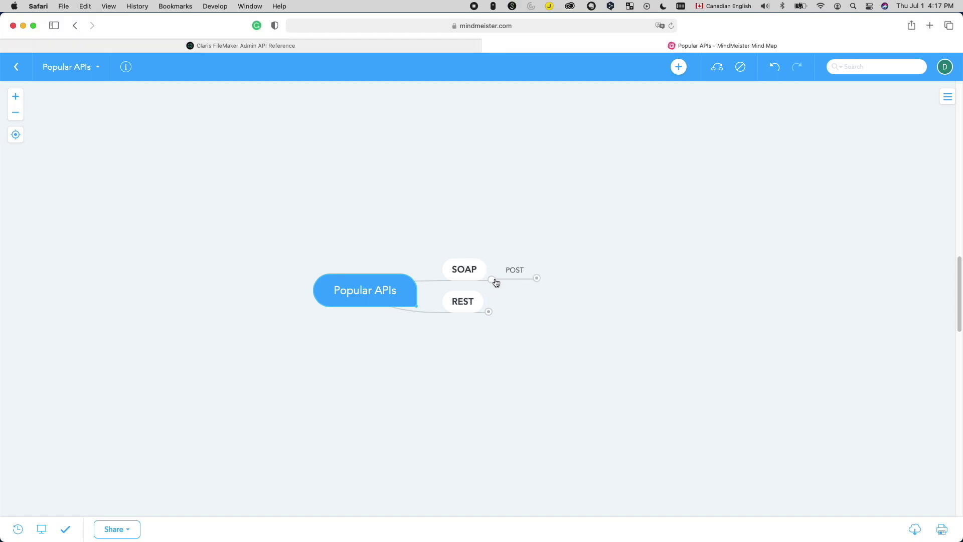
left_click(537, 278)
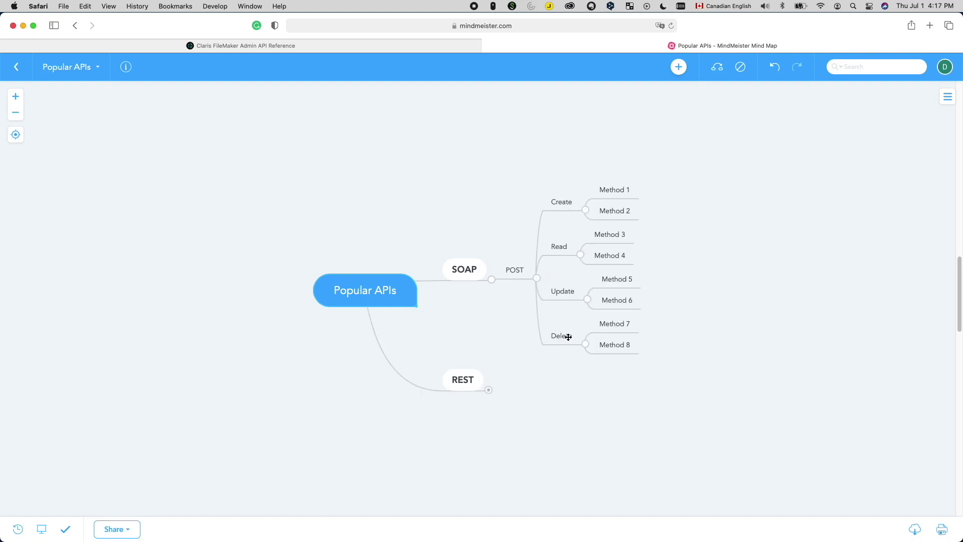
mouse_move(568, 338)
Step: Expand REST to show POST, GET, PUT, PATCH and DELETE, then go to the Admin API Reference
left_click(489, 391)
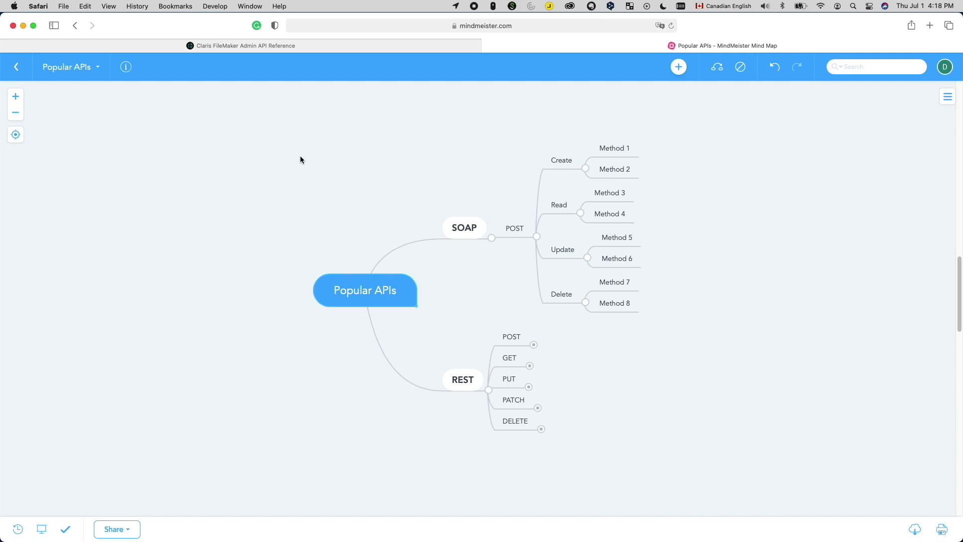
left_click(256, 45)
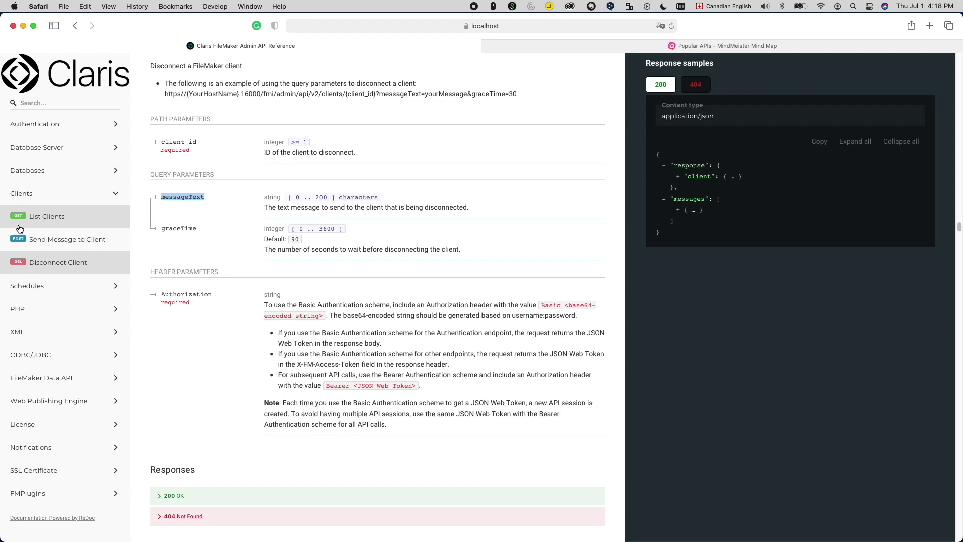
Step: View the Databases section of the Admin API Reference, then return to the MindMeister map
left_click(32, 179)
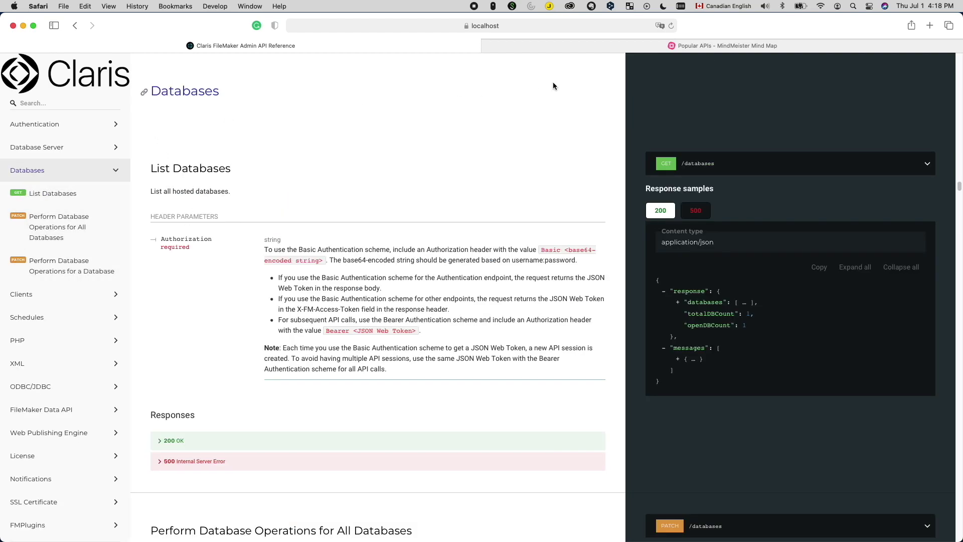
left_click(597, 45)
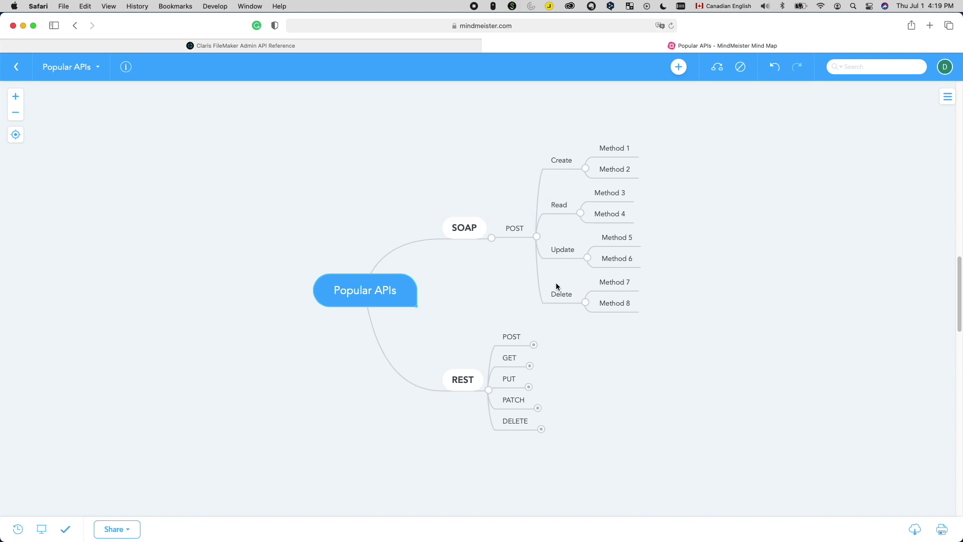
Step: Expand REST's POST to show Create with Methods 1 and 2, then switch to FileMaker's Script Workspace
left_click(533, 345)
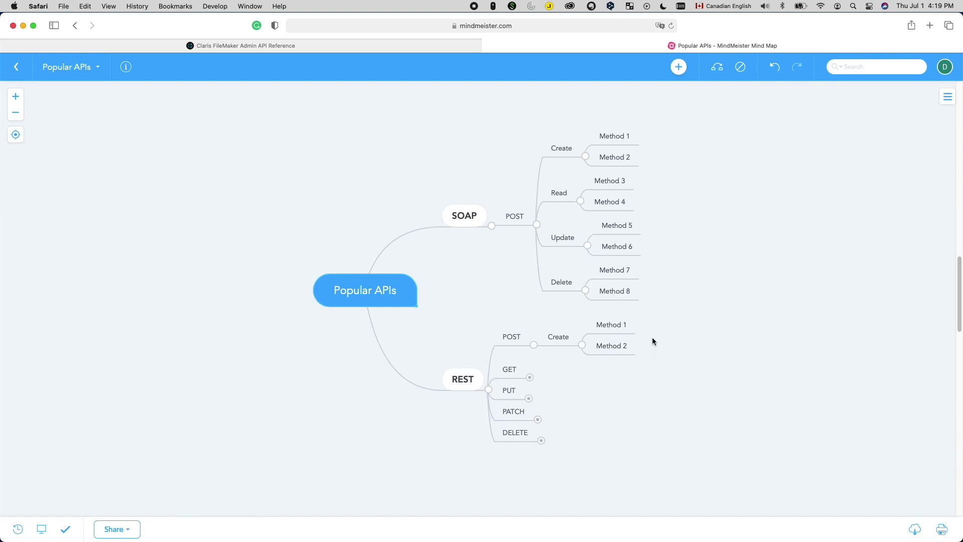
key("ctrl+Up")
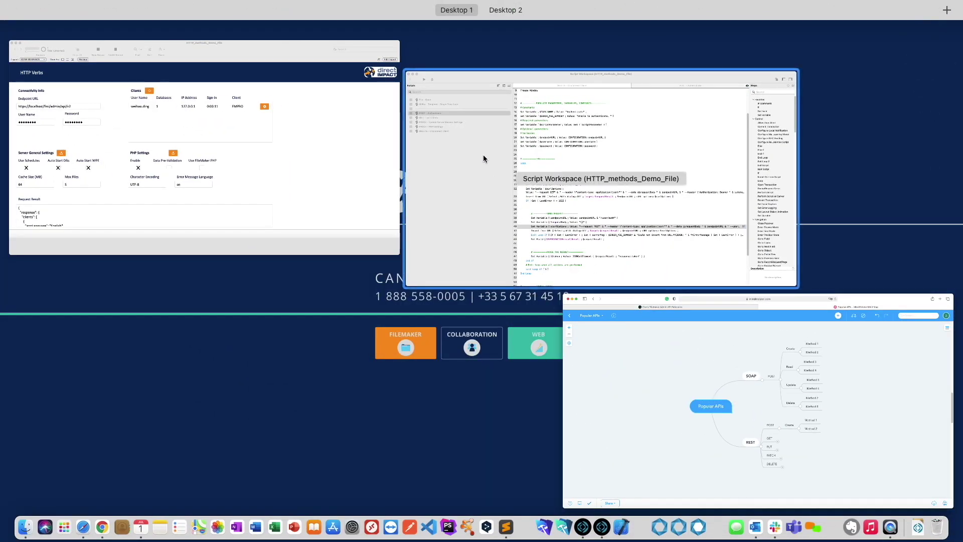
left_click(483, 155)
Step: In the POST - Authenticate script, review the POST value on line 40 without changes, then select line 47
left_click(84, 119)
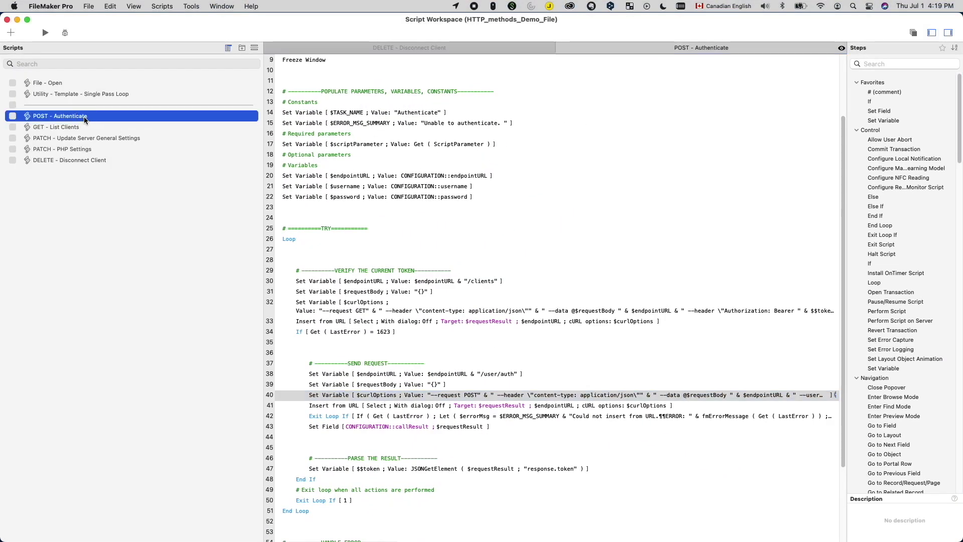
left_click(467, 396)
double_click(468, 396)
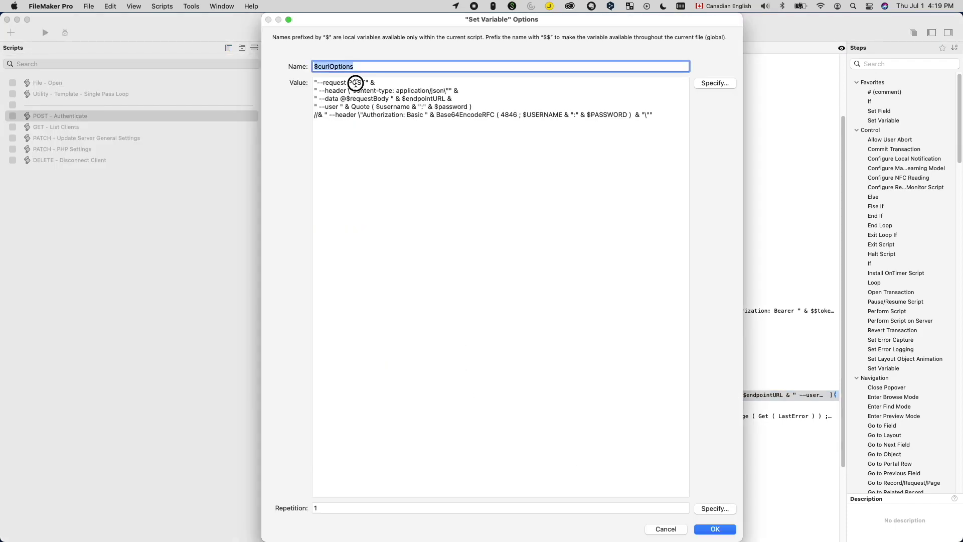
double_click(357, 84)
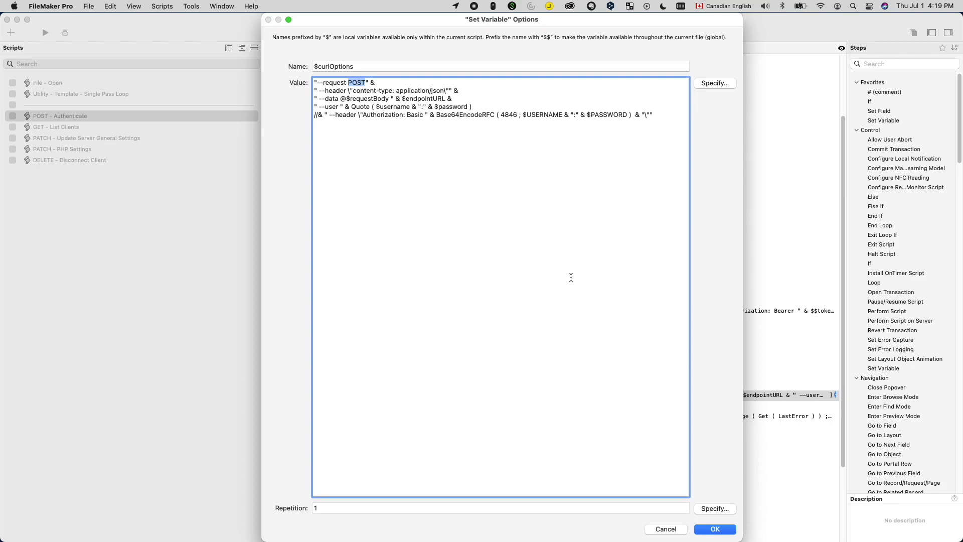
left_click(668, 529)
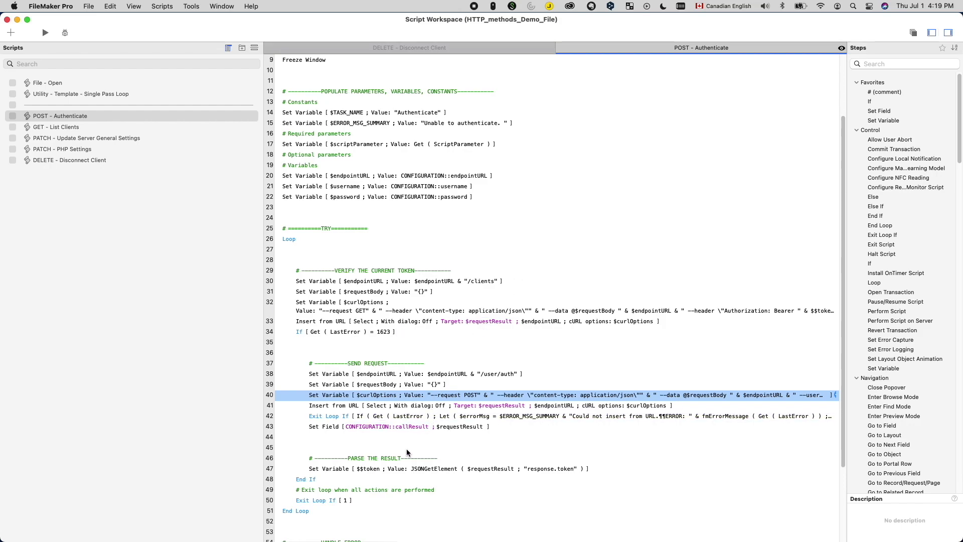
left_click(461, 469)
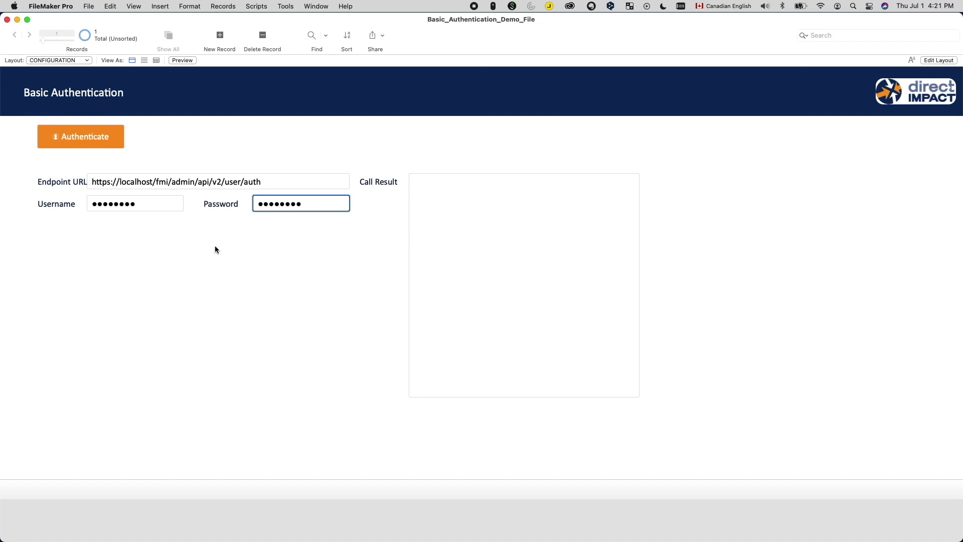
Step: Run Authenticate twice on the Basic Authentication layout to get a fresh OK token
left_click(117, 141)
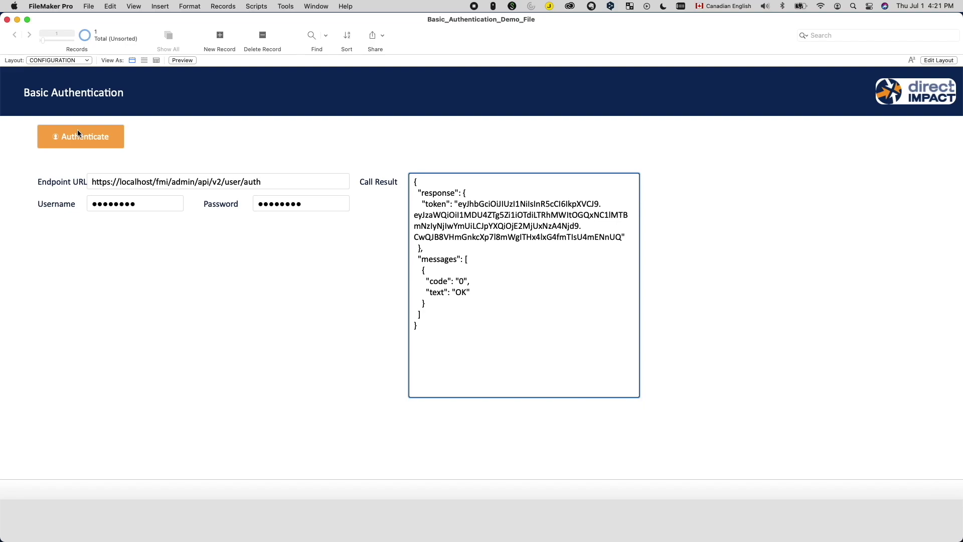
left_click(74, 133)
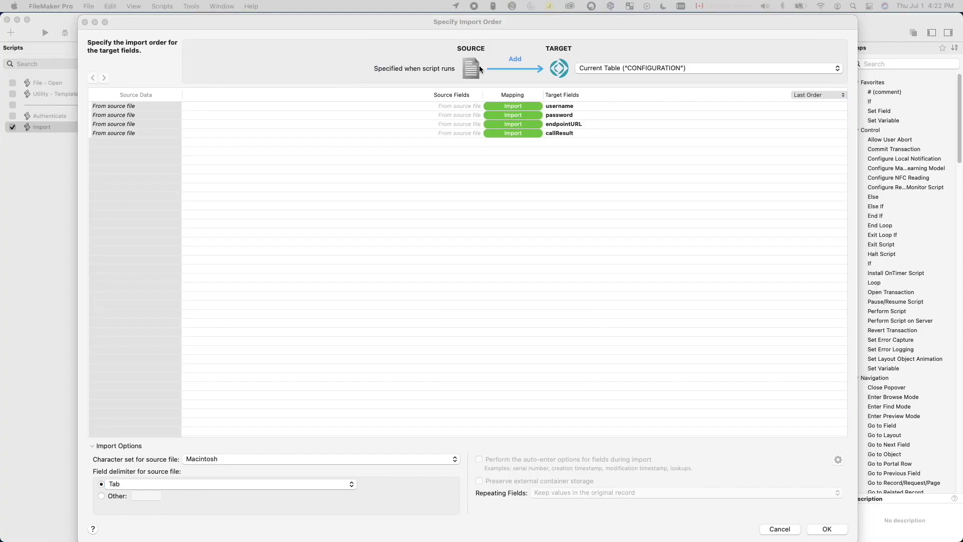
left_click(516, 61)
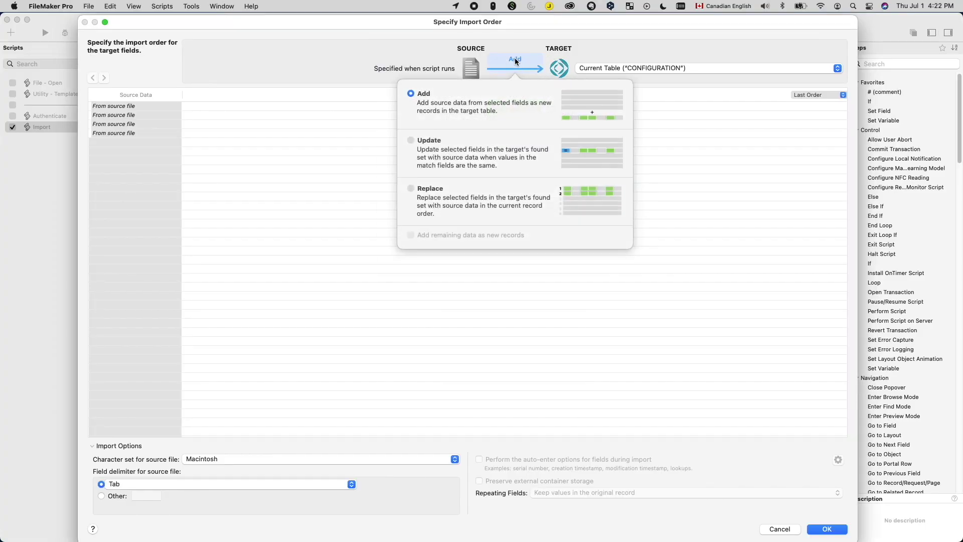
left_click(536, 367)
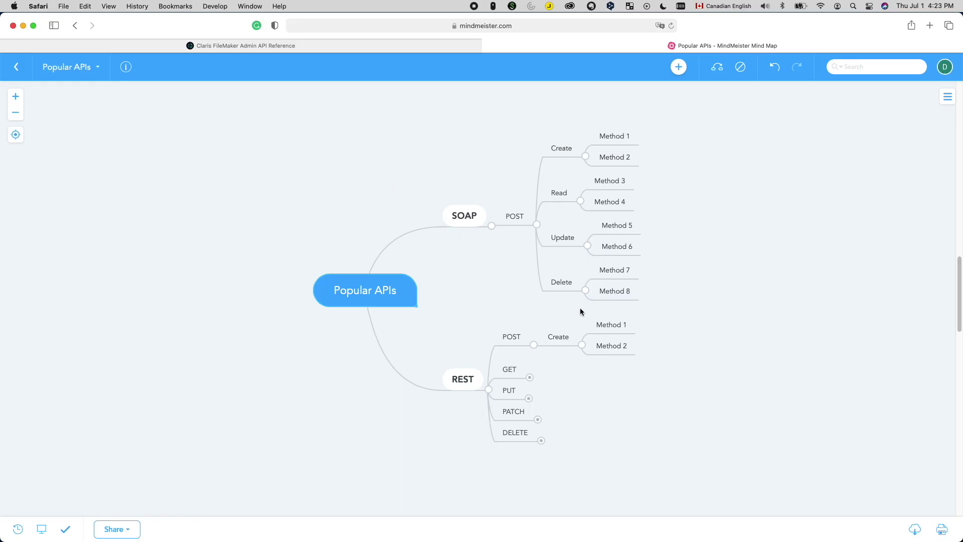
Step: Expand GET to show Read with Methods 3 and 4, then view List Clients in the Admin API Reference
left_click(531, 378)
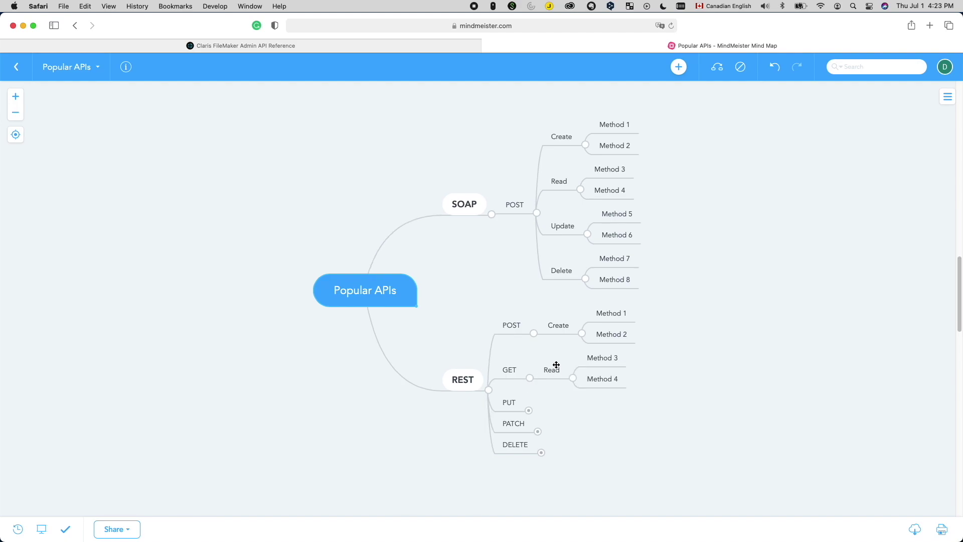
left_click(237, 46)
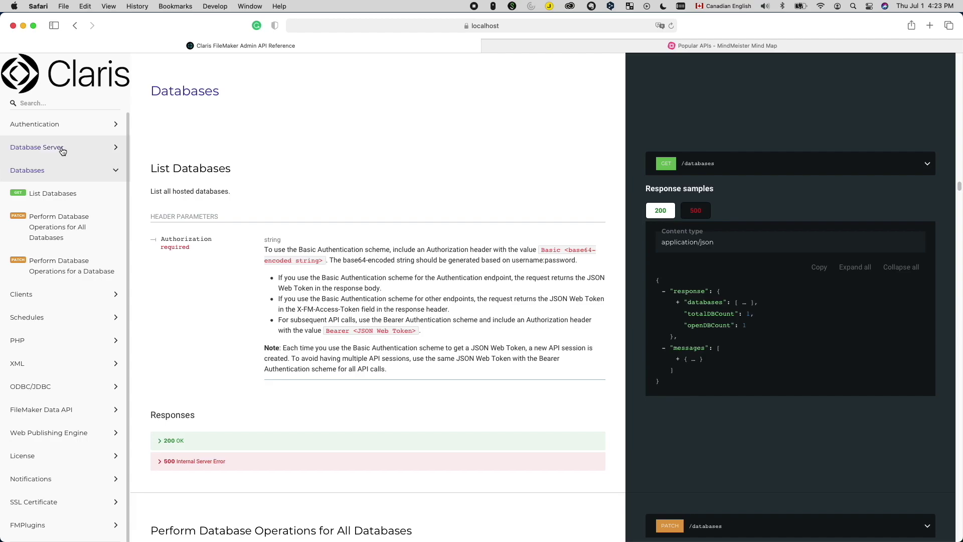
left_click(50, 294)
left_click(63, 223)
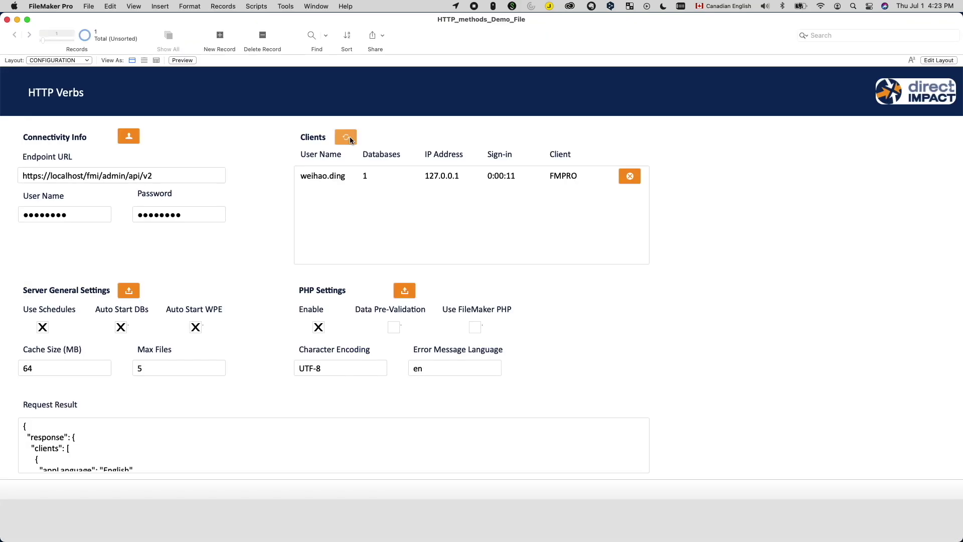
Step: Refresh the connected clients list and read its JSON from clients to fmmiscCount
left_click(346, 137)
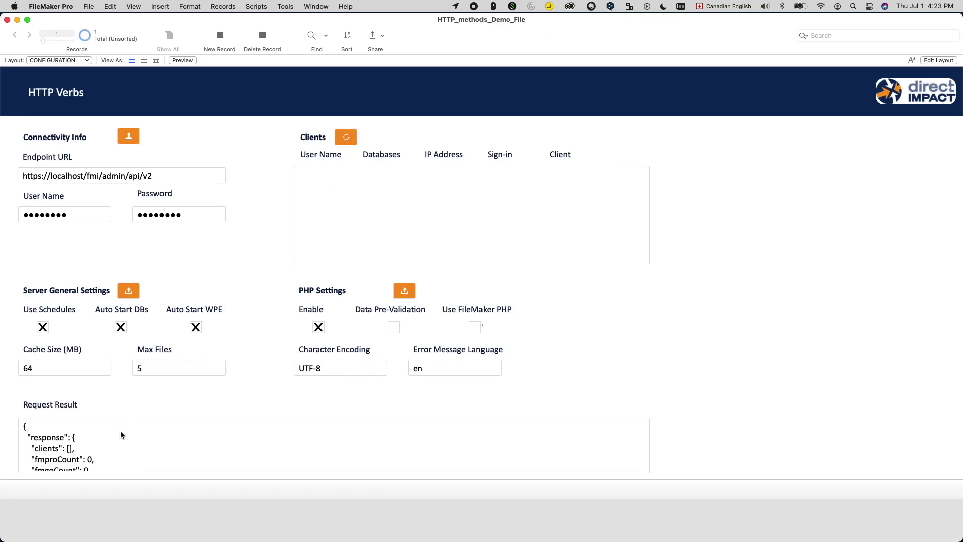
left_click(79, 448)
left_click_drag(37, 448, 125, 527)
left_click(217, 393)
Step: Open FM_DMT_Demo_File from recent files and sign in with the account password
key("super+o")
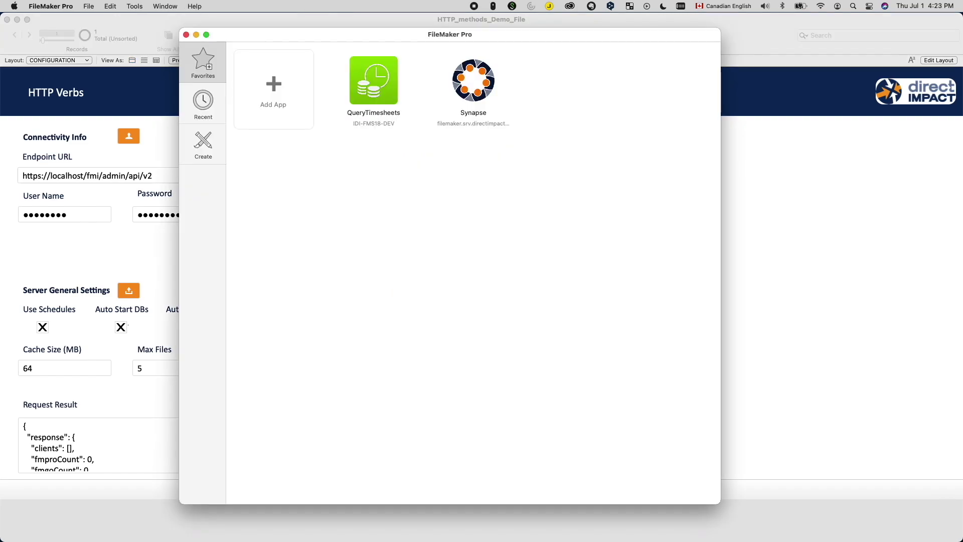
left_click(89, 6)
mouse_move(110, 49)
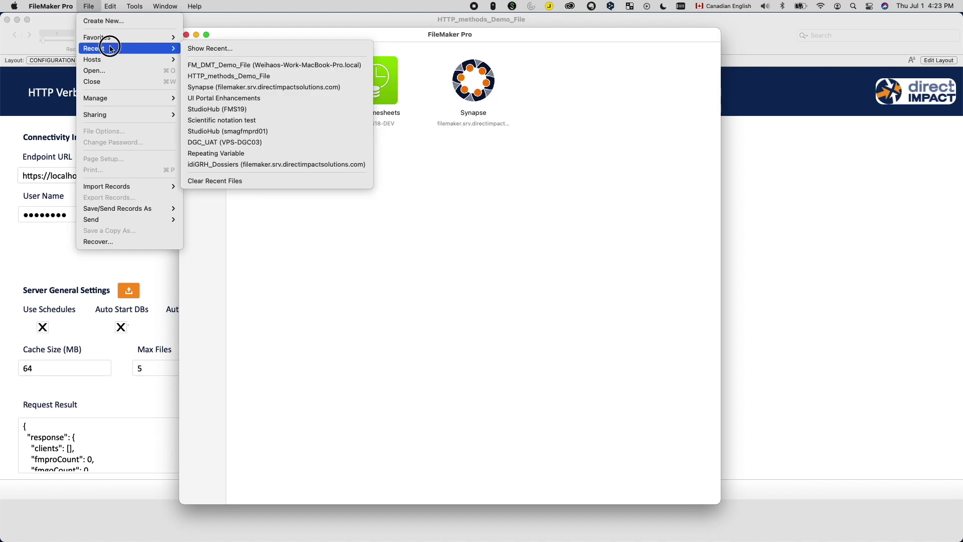
left_click(209, 65)
type("••••••••••")
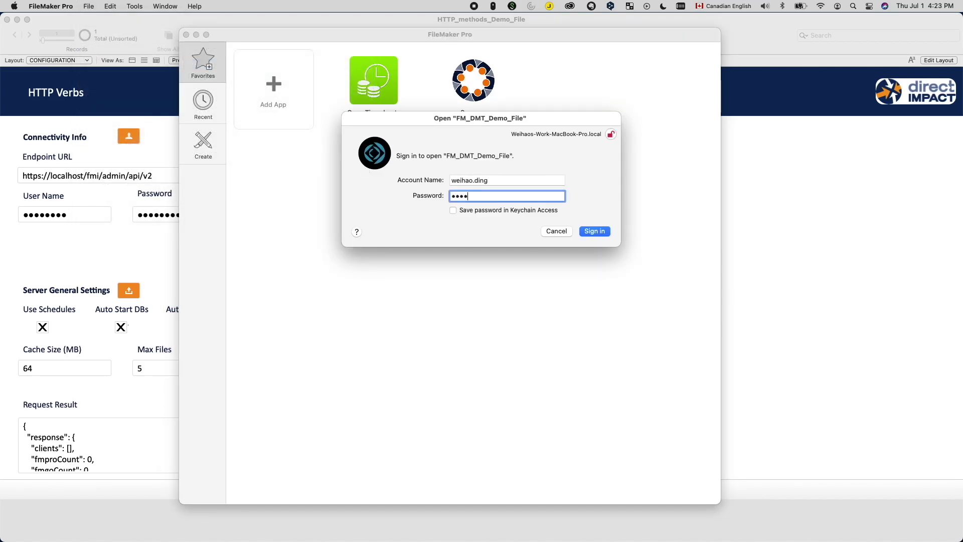
key("Return")
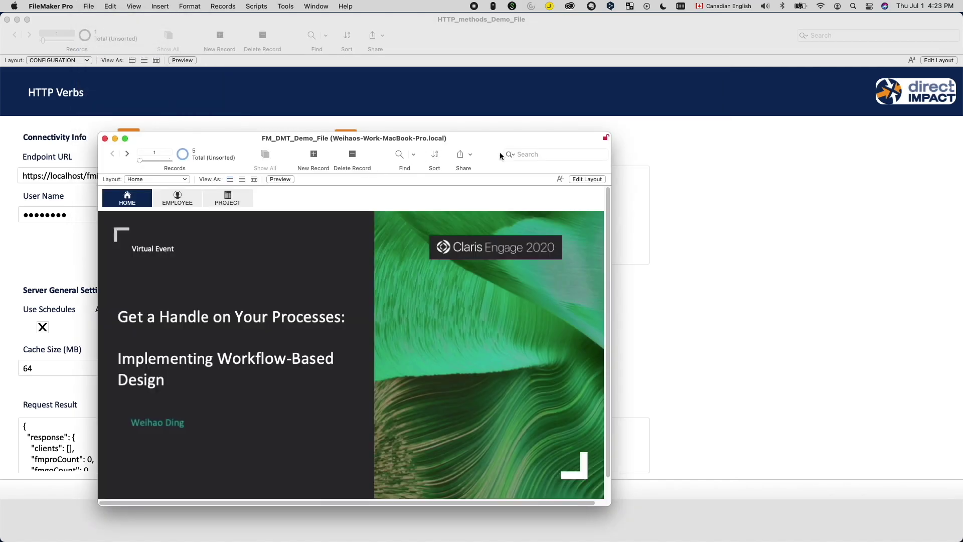
Step: Close the demo file window and refresh Clients to show the 127.0.0.1 FMPRO row
left_click_drag(496, 135, 531, 134)
key("super+w")
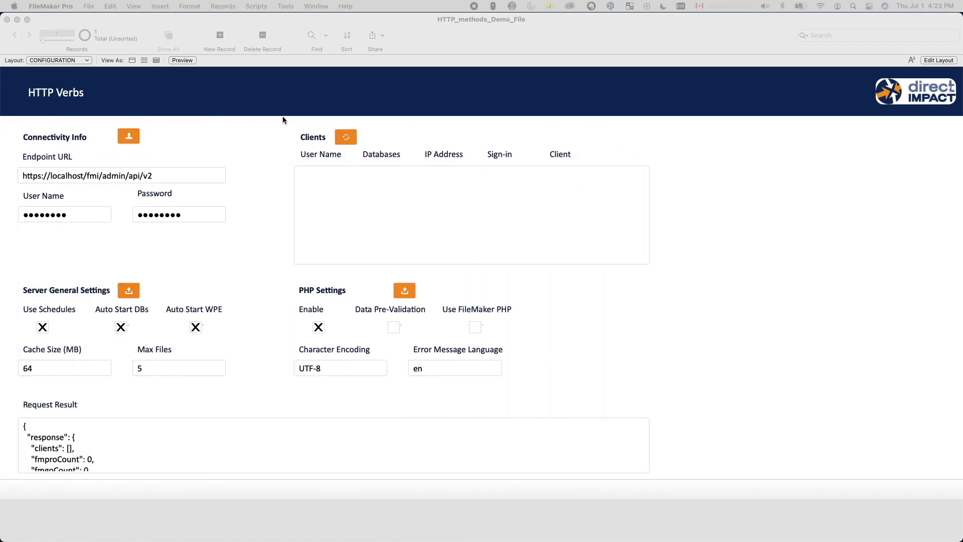
left_click(350, 136)
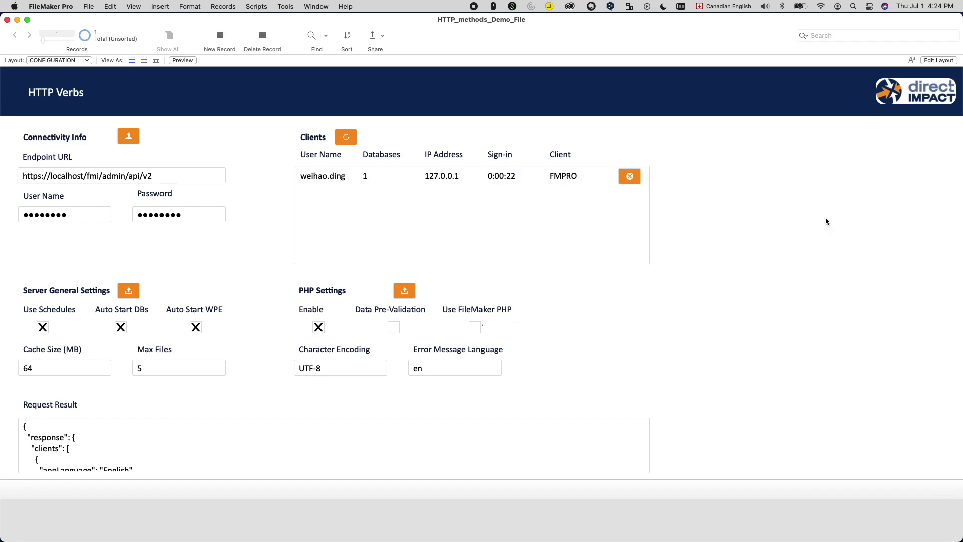
key("super+Tab")
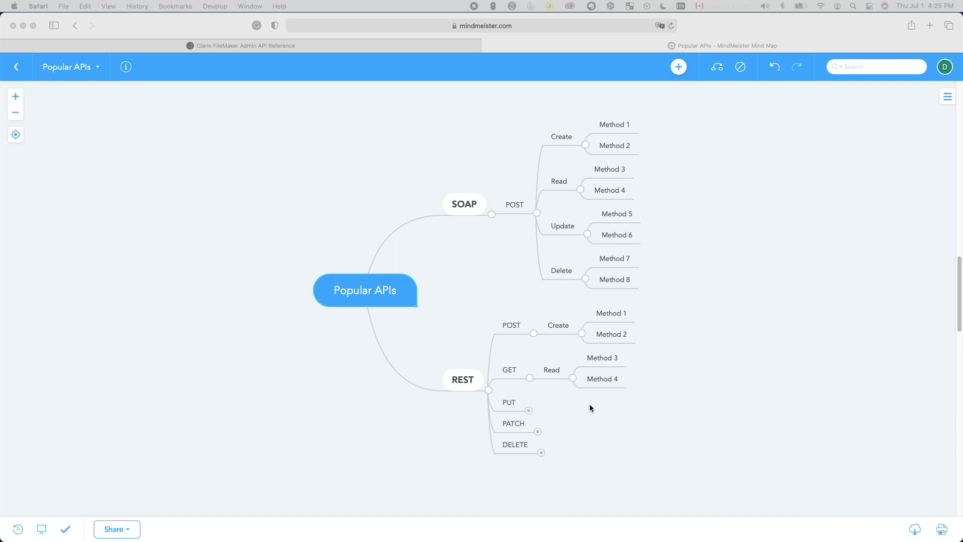
Step: Expand PUT and PATCH to show Update/Replace (Methods 5–6) and Update/Modify (Methods 7–8)
left_click(529, 411)
left_click(539, 443)
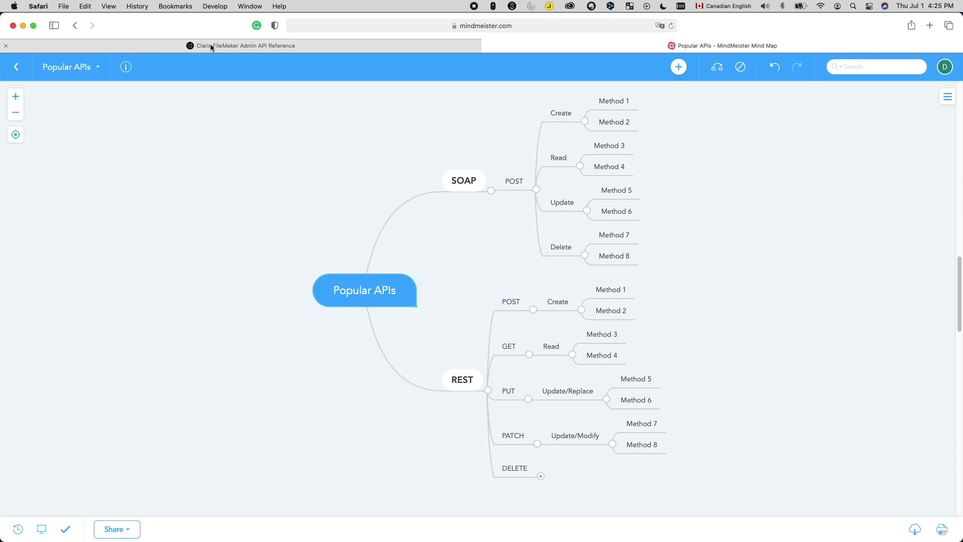
mouse_move(209, 44)
key("ctrl+Up")
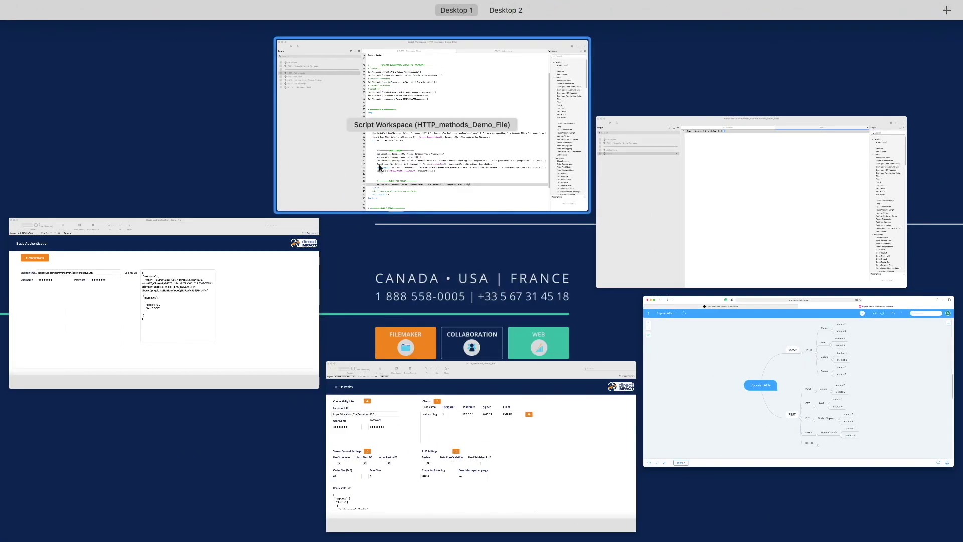
Step: In Specify Import Order, try Replace, then set the import action to Update
left_click(622, 219)
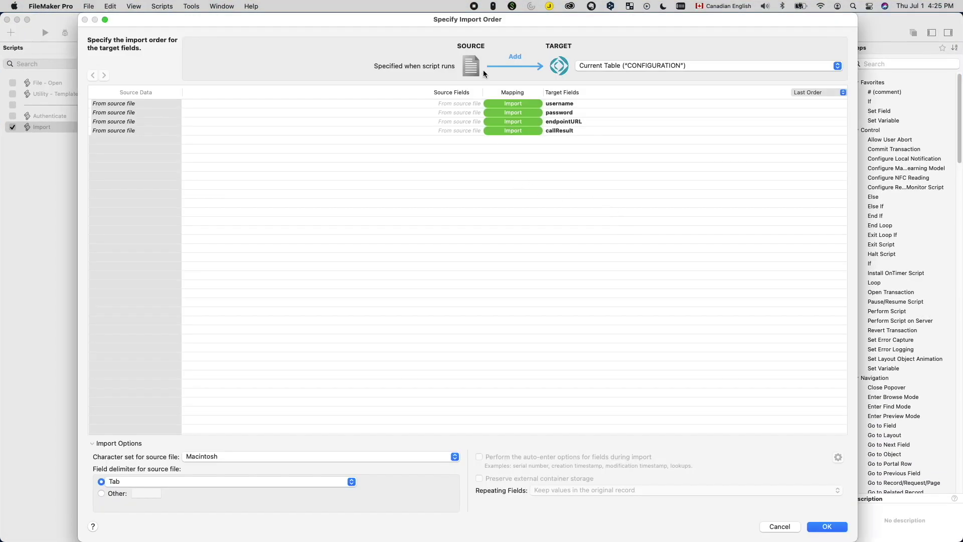
left_click(513, 65)
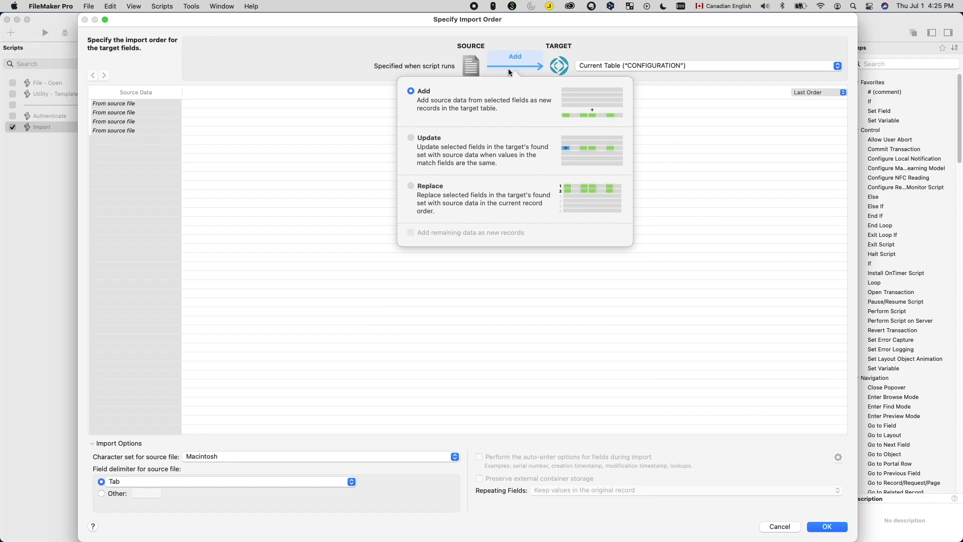
left_click(424, 189)
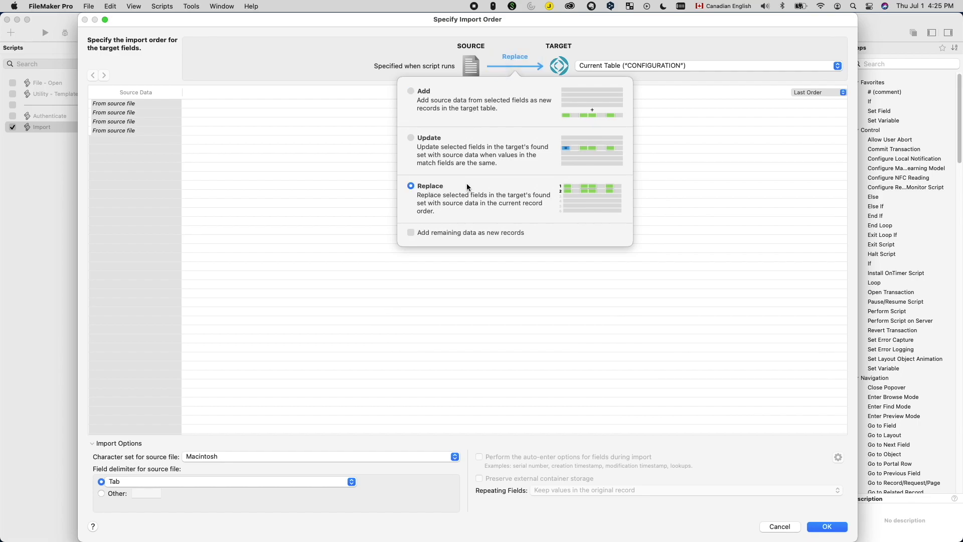
left_click(434, 140)
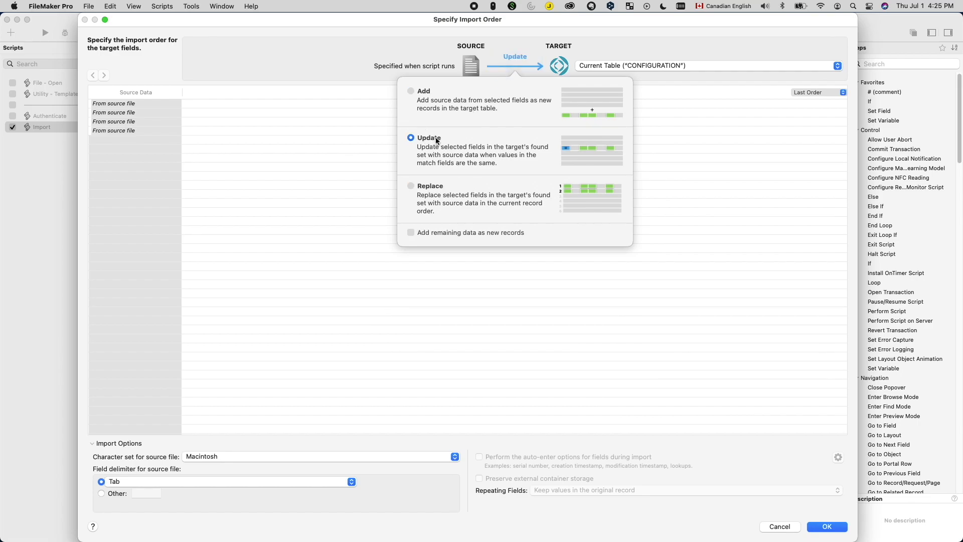
left_click(698, 325)
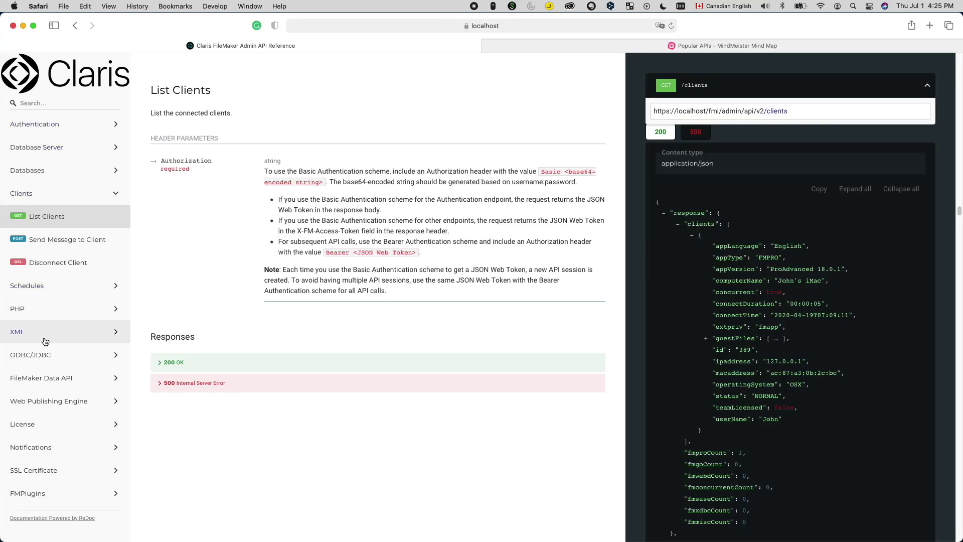
Step: Expand PHP and review the Update PHP Settings (PATCH /php/config) documentation and parameters
left_click(75, 316)
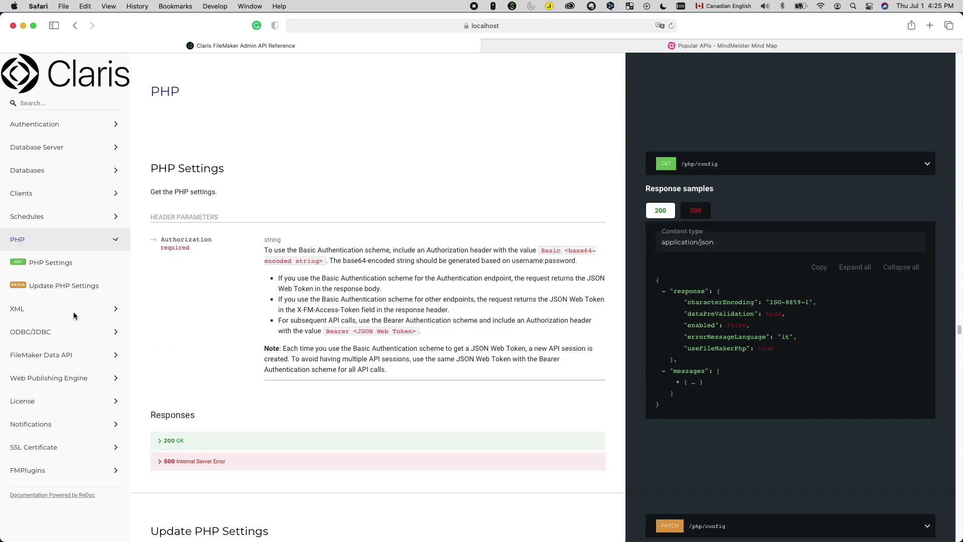
left_click(74, 286)
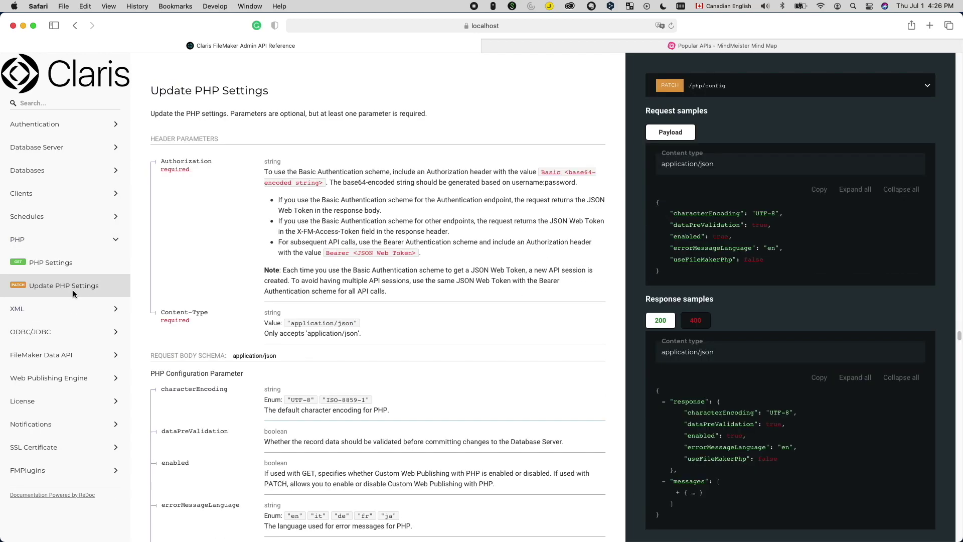
scroll(369, 382, "down", 2)
scroll(368, 383, "down", 4)
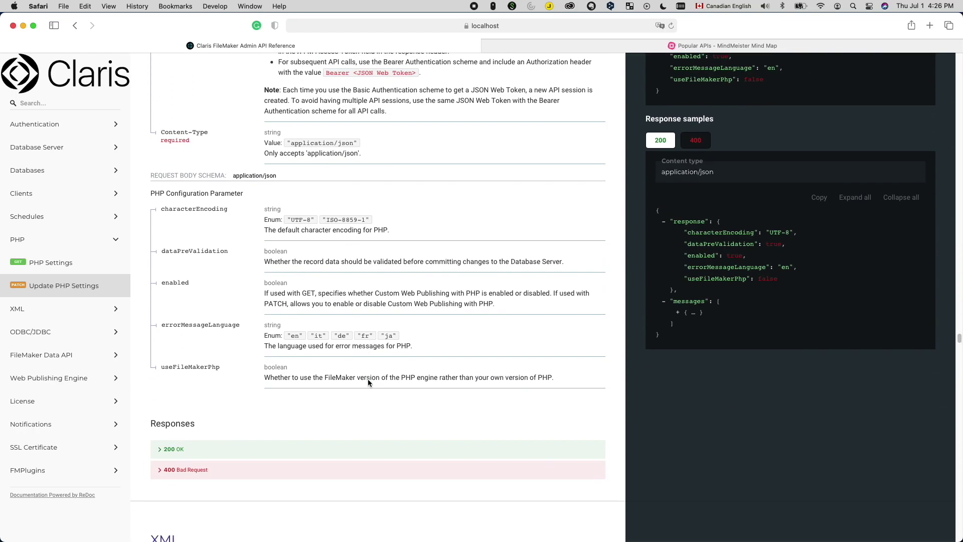
scroll(369, 381, "up", 4)
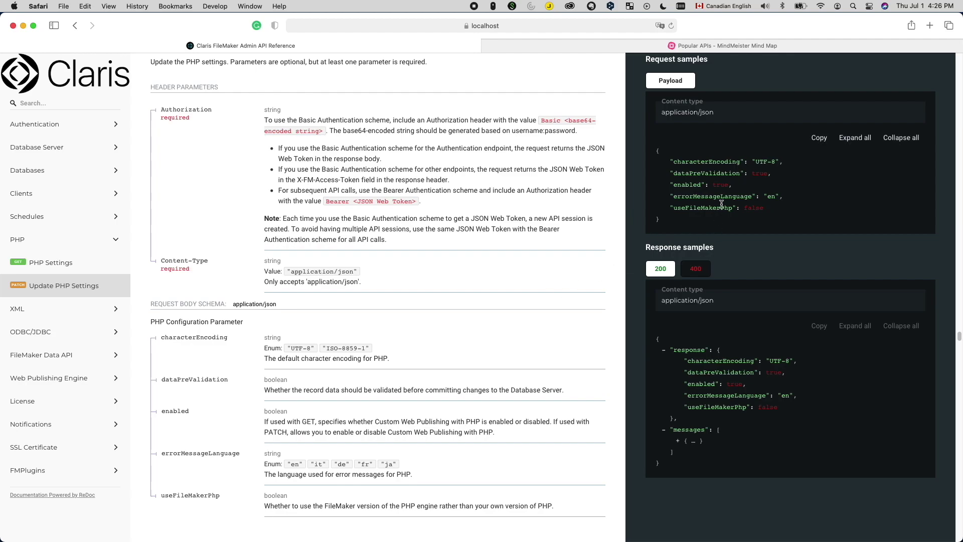
key("ctrl+Up")
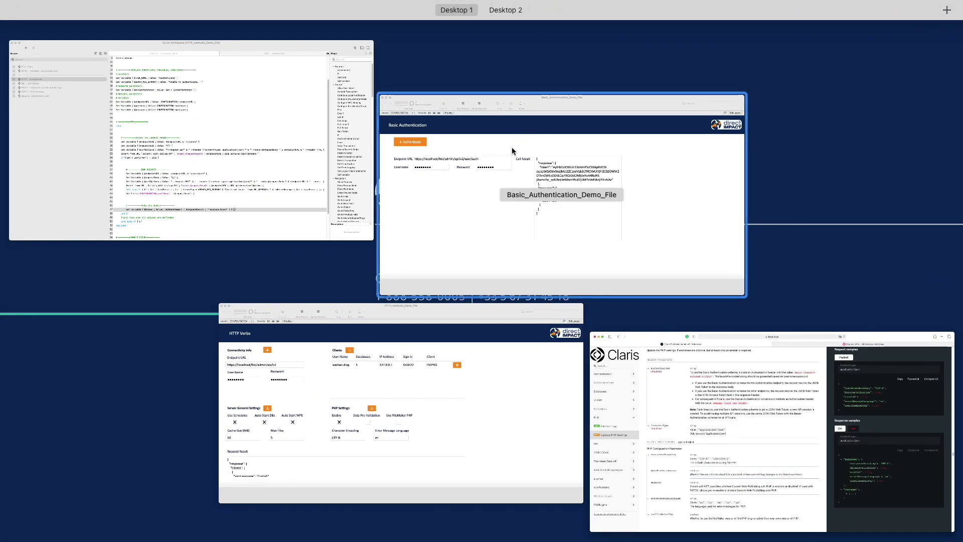
Step: Keep PHP Enable checked and upload PHP settings, returning enabled true with UTF-8 encoding
left_click(418, 336)
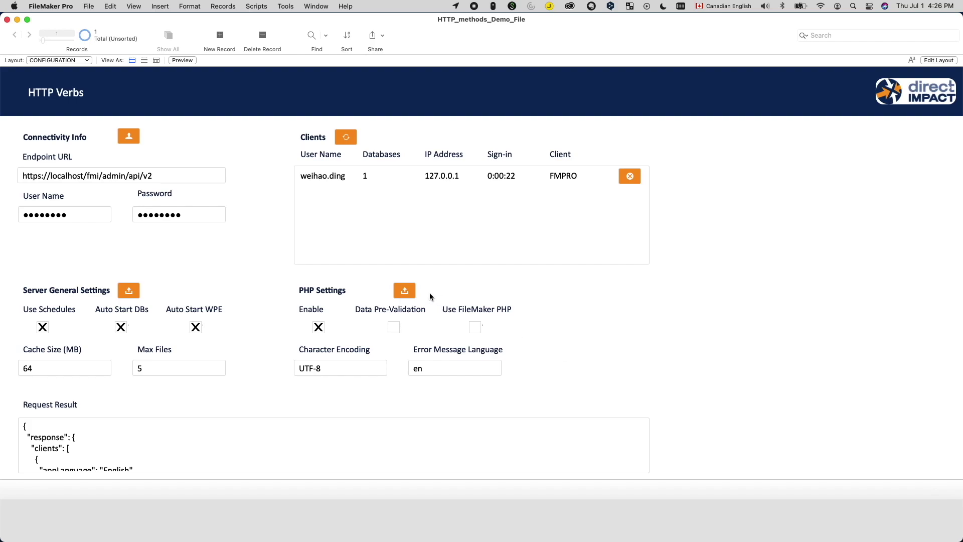
left_click(321, 329)
left_click(322, 331)
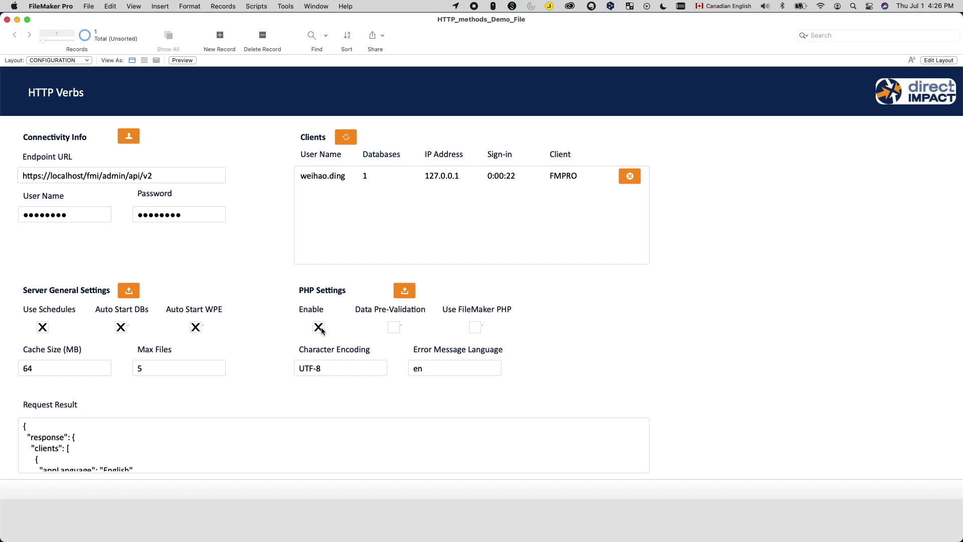
left_click(404, 293)
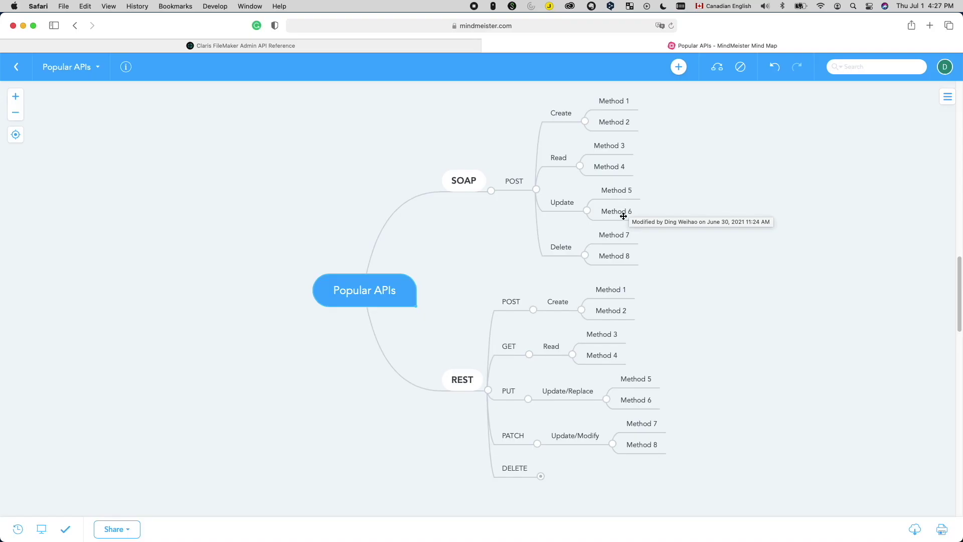
Step: Expand the DELETE node to reveal Delete with Method 9 and Method 10
left_click(541, 476)
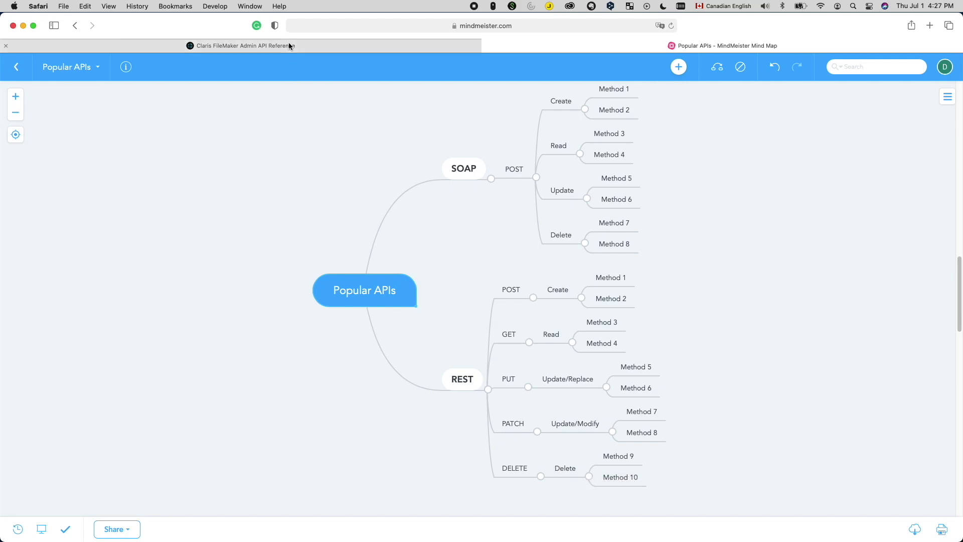
mouse_move(289, 44)
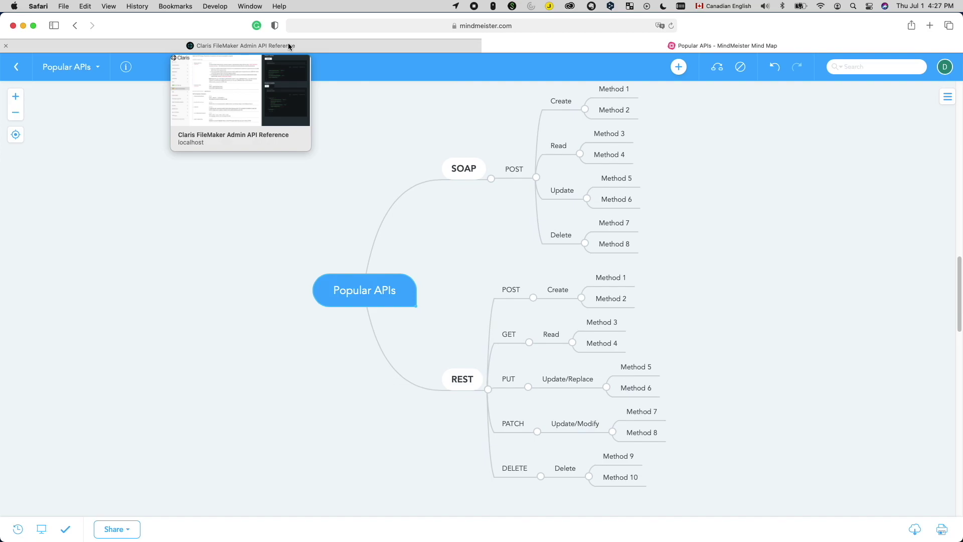
Step: Under Clients in the Admin API reference, open Disconnect Client (DELETE /clients/{client_id})
left_click(288, 45)
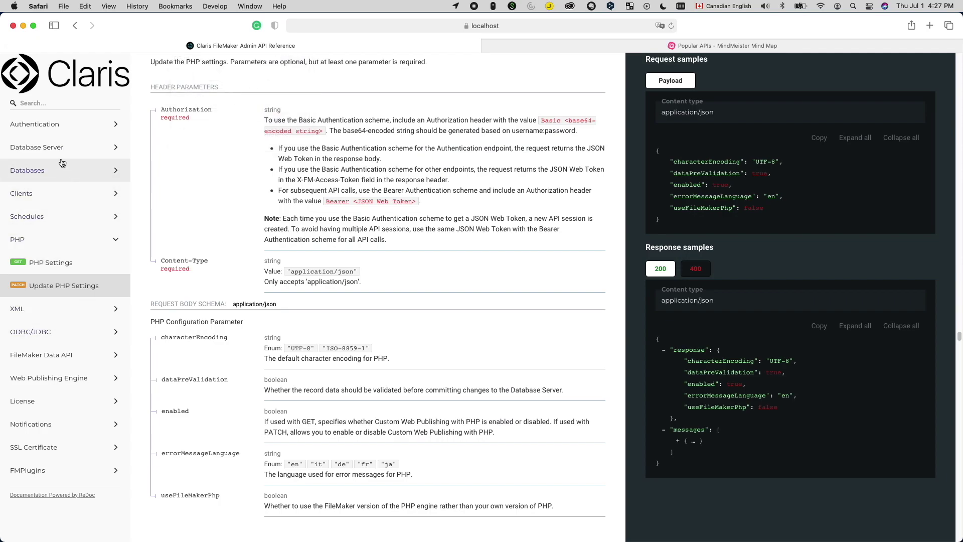
left_click(46, 194)
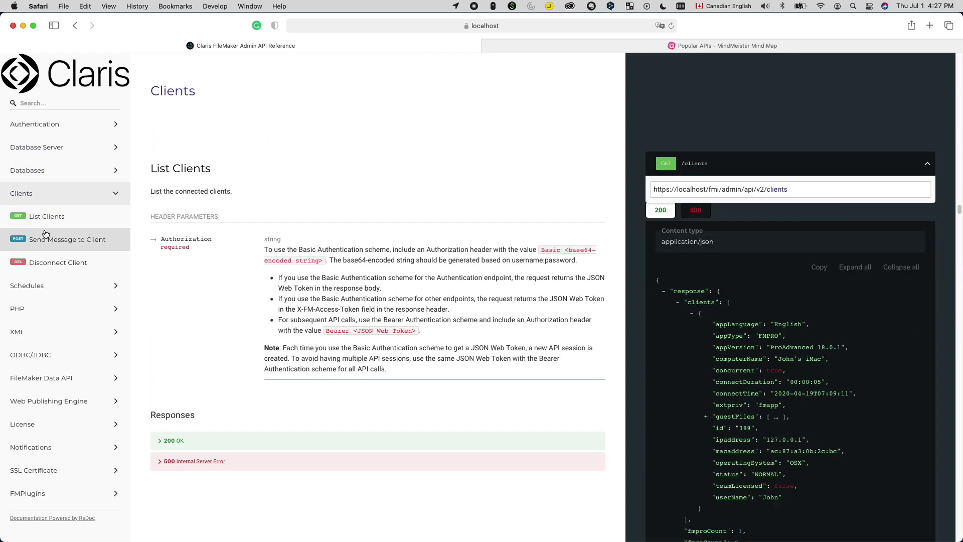
left_click(47, 263)
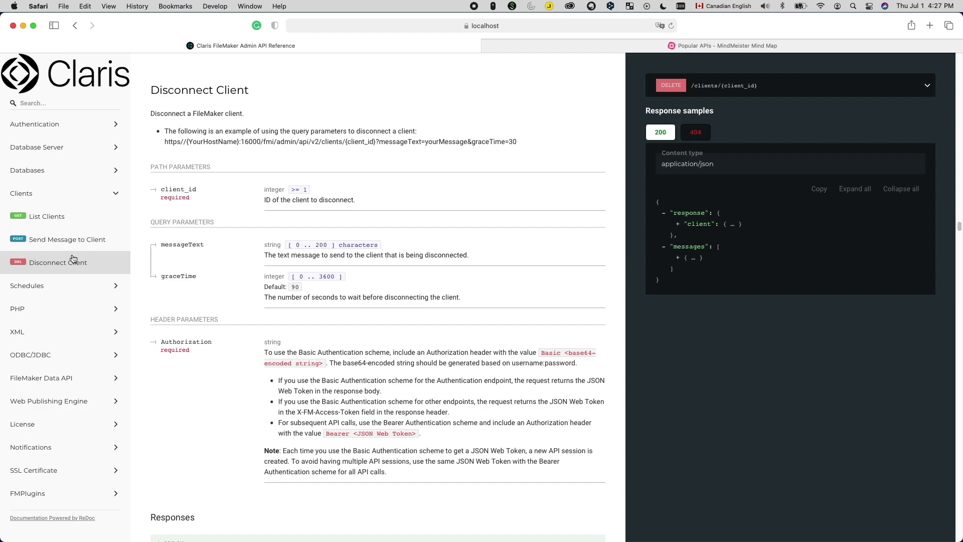
key("ctrl+Up")
Step: Disconnect client 17 from HTTP Verbs and close the demo file immediately with Close Now
left_click(372, 391)
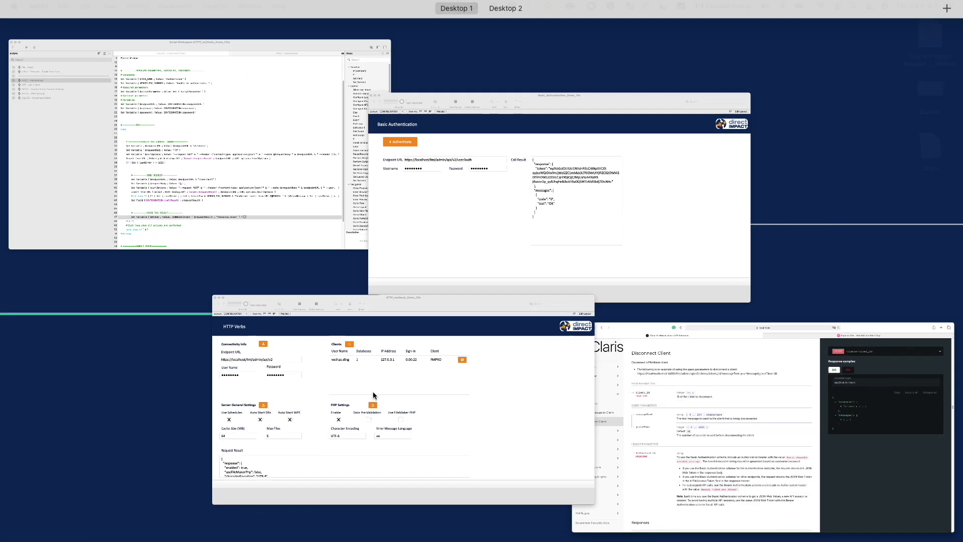
left_click(434, 178)
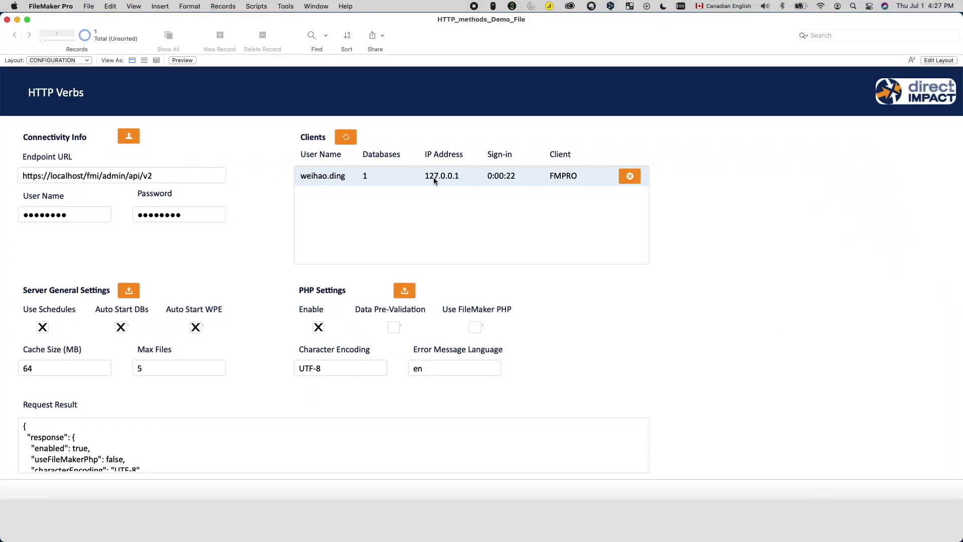
left_click(630, 177)
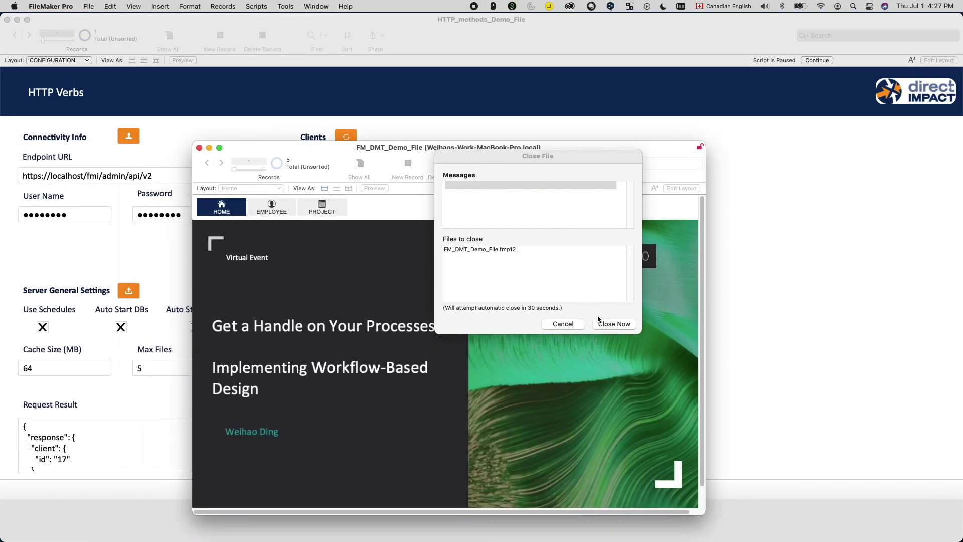
left_click(613, 325)
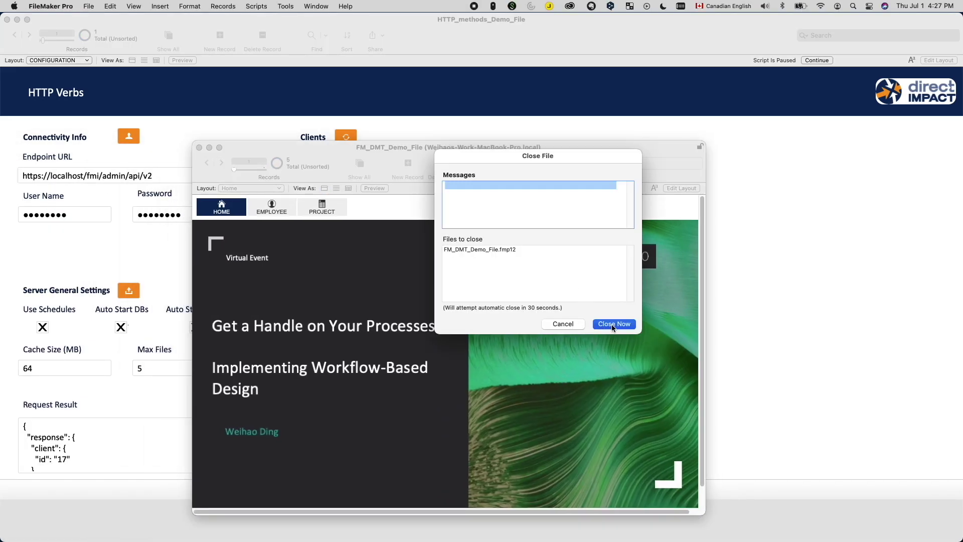